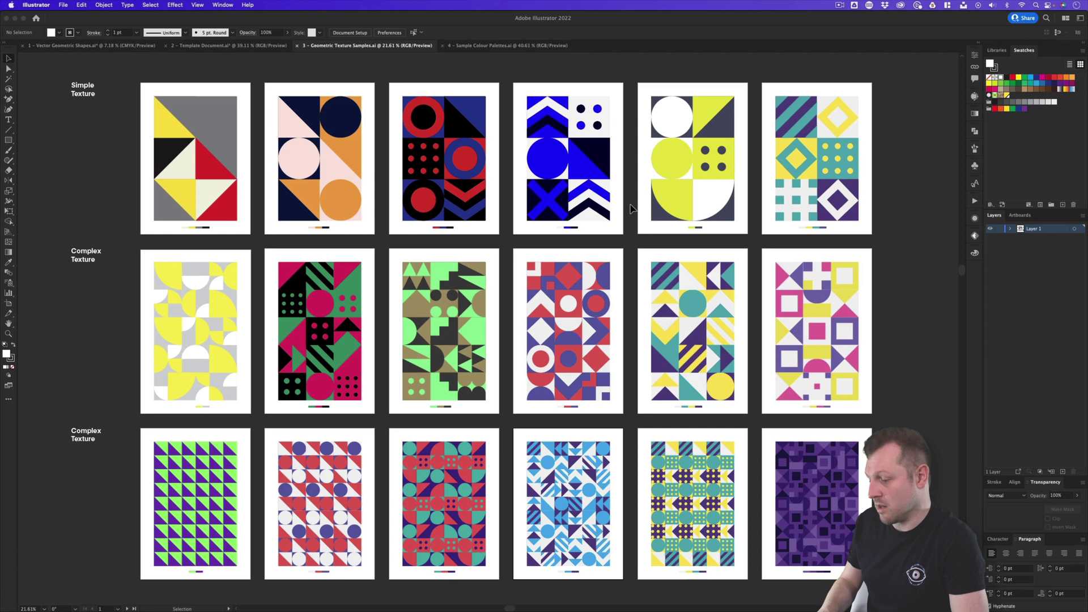
Step: Zoom to about 85% on the first texture posters and pan left past the teal, yellow and purple poster
{"action": "left_click_drag", "start_coordinate": [178, 168], "coordinate": [357, 240]}
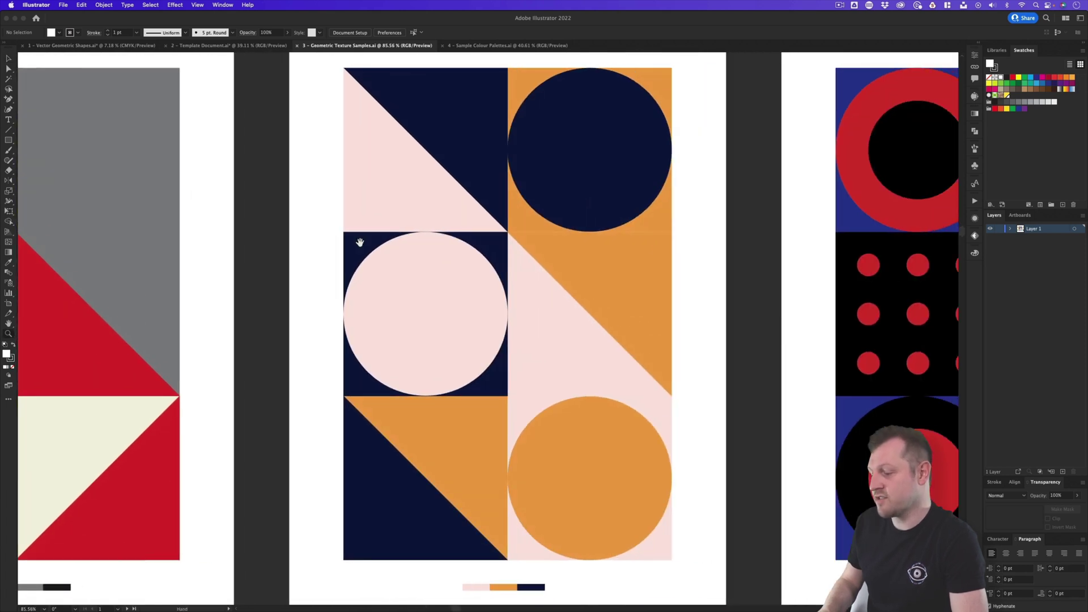
{"action": "left_click_drag", "start_coordinate": [830, 236], "coordinate": [339, 243]}
{"action": "left_click_drag", "start_coordinate": [800, 222], "coordinate": [401, 236]}
{"action": "left_click_drag", "start_coordinate": [849, 231], "coordinate": [378, 232]}
{"action": "left_click_drag", "start_coordinate": [877, 202], "coordinate": [492, 197]}
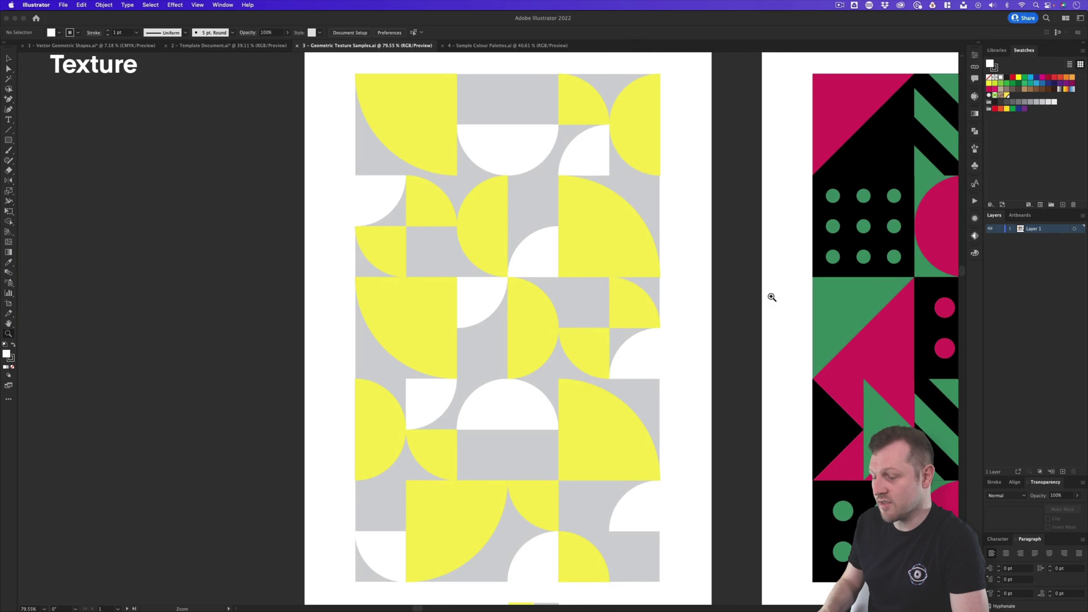
{"action": "left_click_drag", "start_coordinate": [770, 296], "coordinate": [340, 286]}
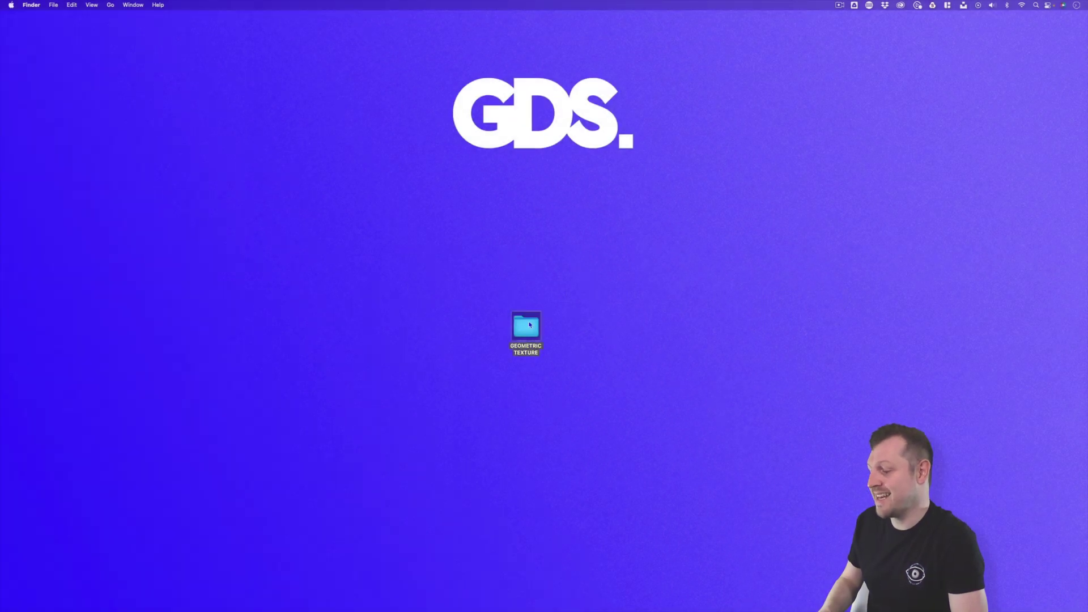
Step: Open the GEOMETRIC TEXTURE folder and point out Vector Geometric Shapes, Texture Samples, Template Document and Colour Palettes files
{"action": "double_click", "coordinate": [529, 325]}
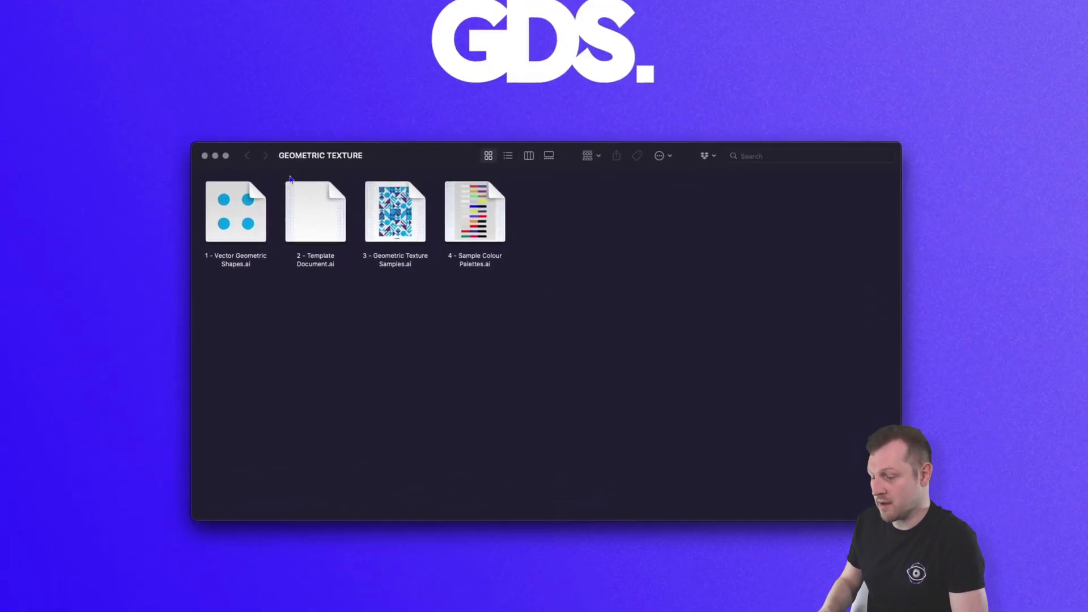
{"action": "left_click", "coordinate": [233, 219]}
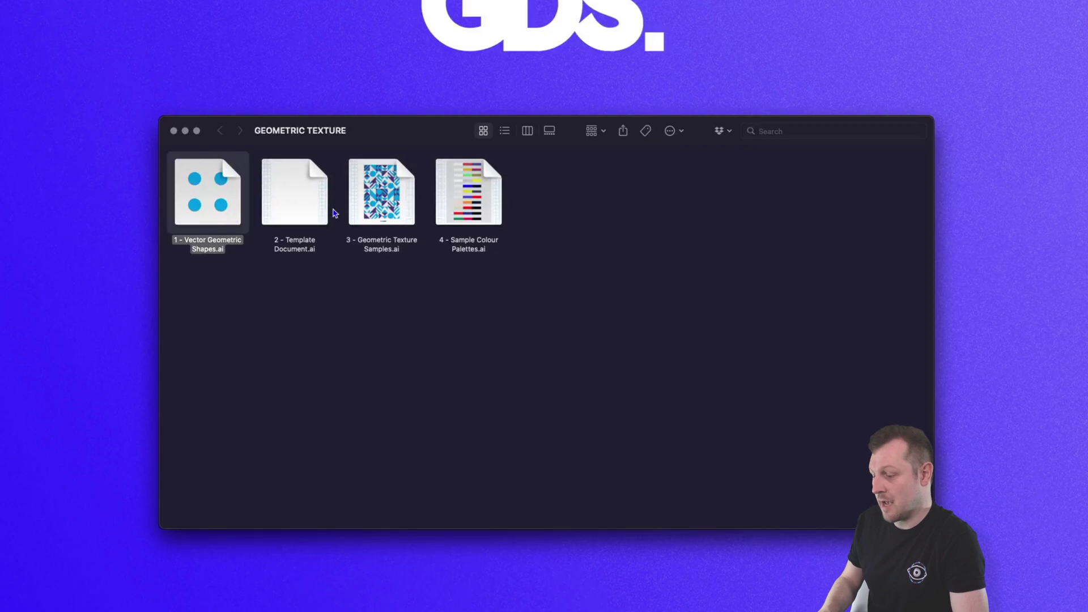
{"action": "left_click", "coordinate": [365, 207]}
{"action": "left_click", "coordinate": [290, 195]}
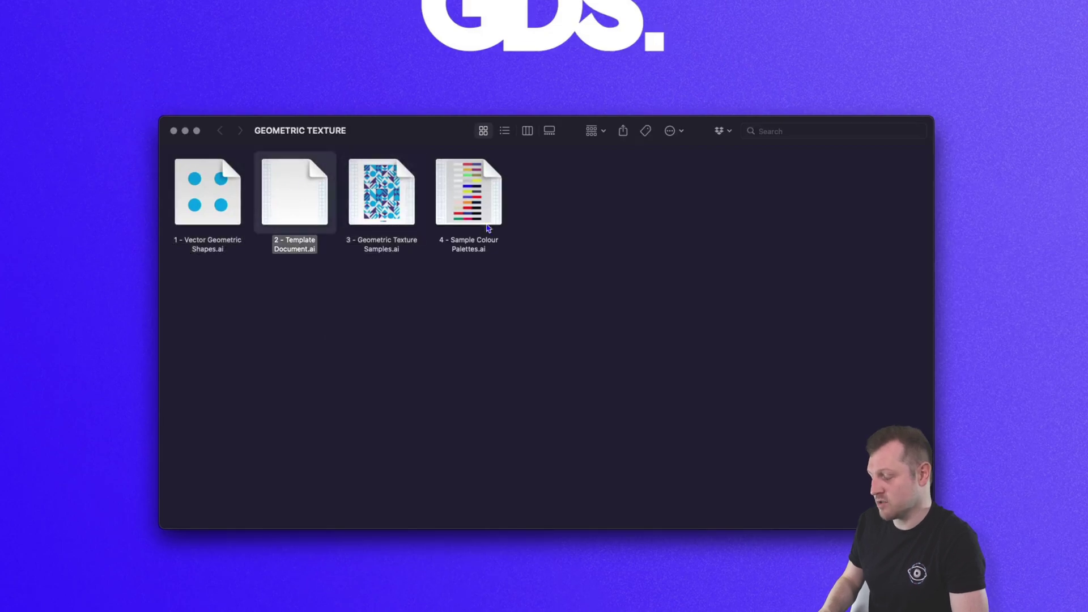
{"action": "left_click", "coordinate": [488, 229]}
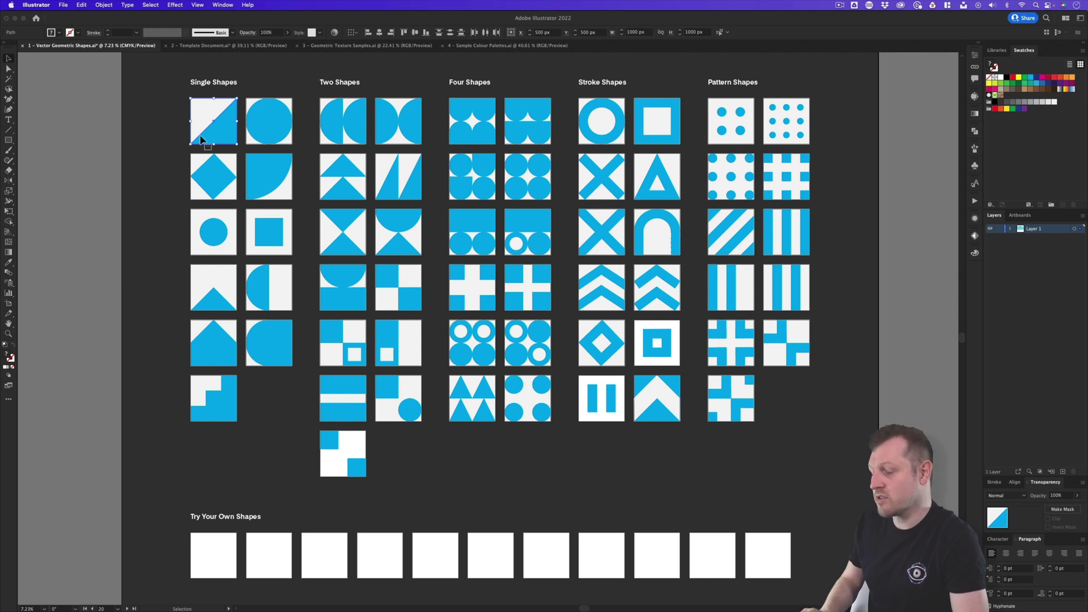
Step: Deselect the triangle square shape and bring up 2 - Template Document.ai with its four gridded artboards
{"action": "left_click", "coordinate": [176, 122]}
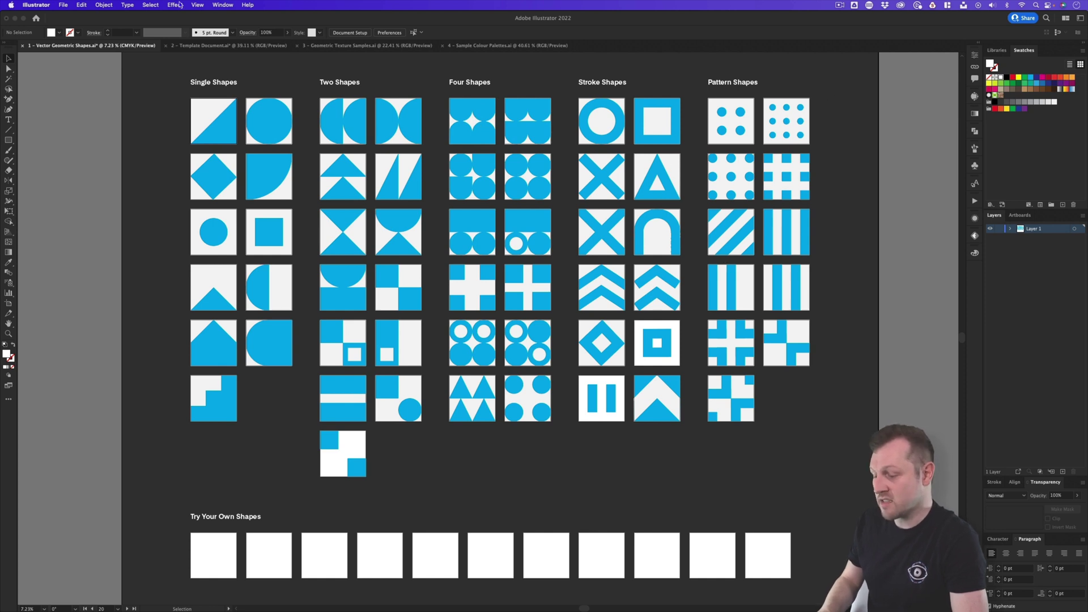
{"action": "left_click", "coordinate": [201, 47]}
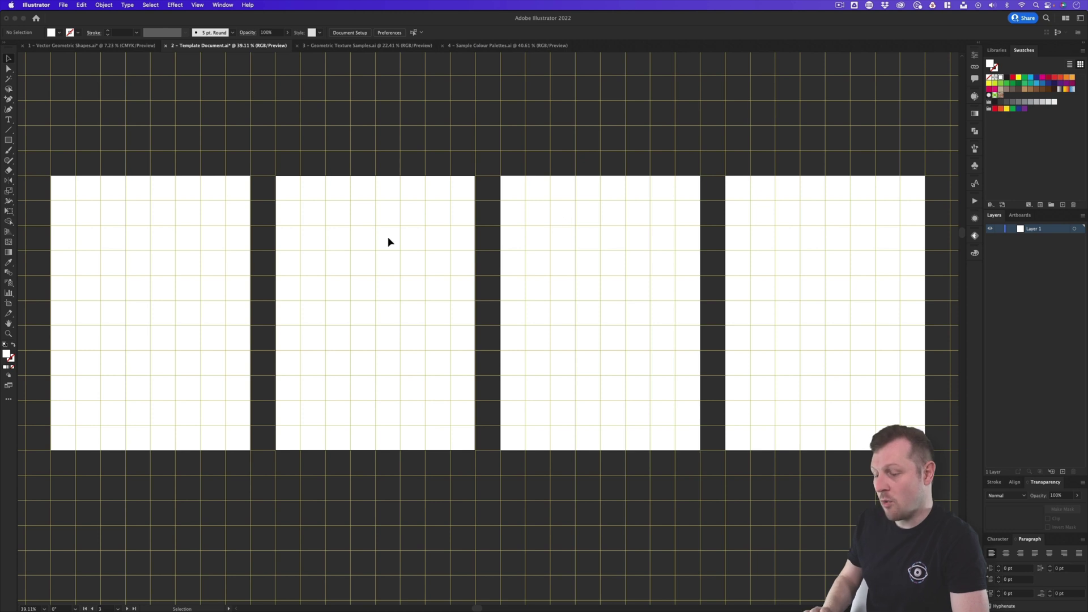
Step: Zoom in on the first template artboard and toggle its grid off, on, then off again
{"action": "left_click_drag", "start_coordinate": [125, 271], "coordinate": [450, 249]}
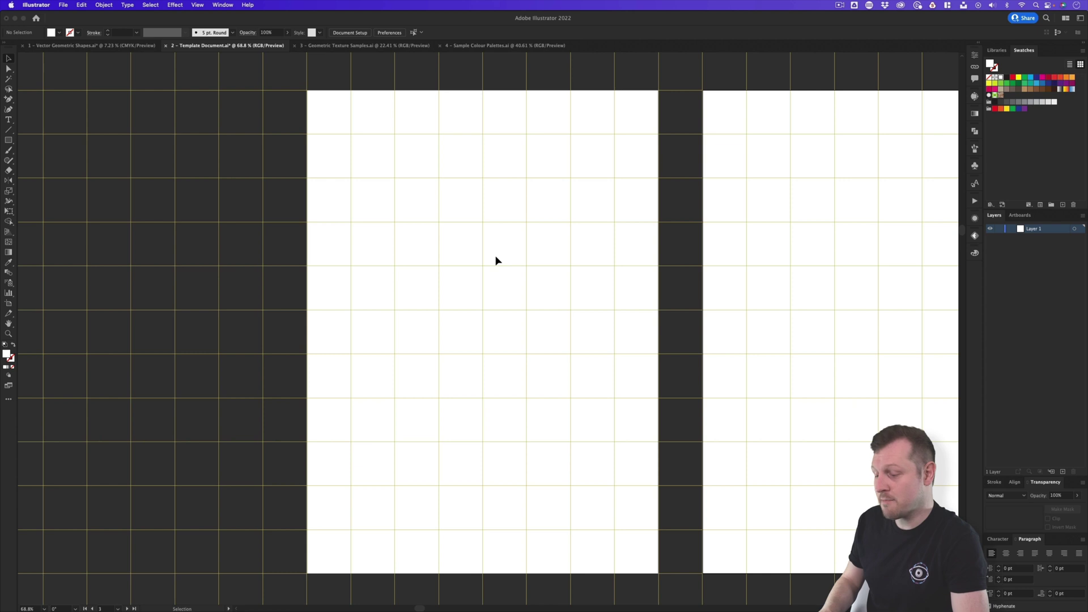
{"action": "key", "text": "super+apostrophe"}
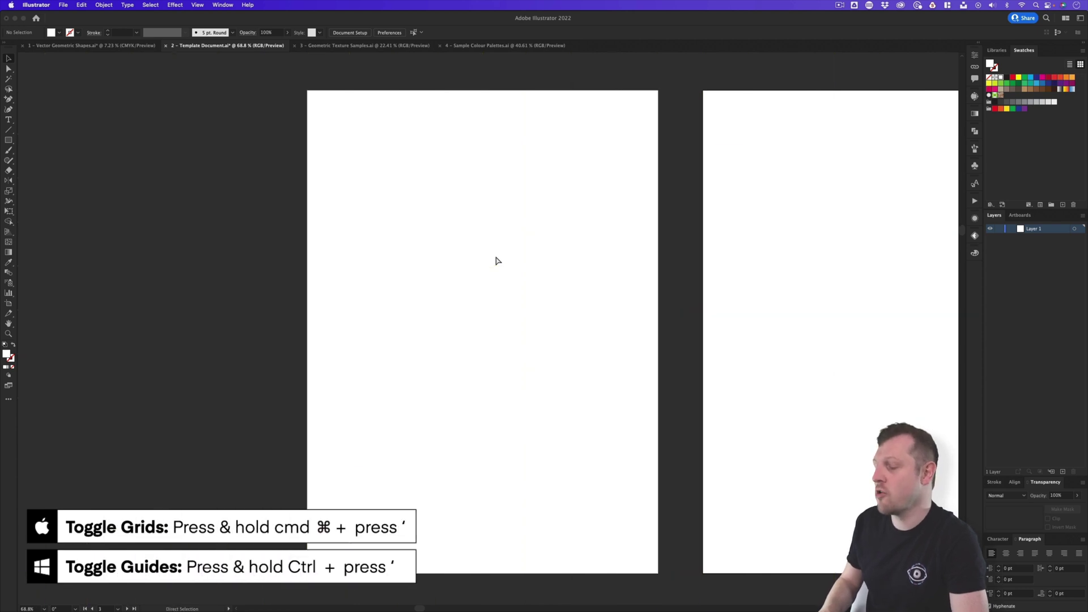
{"action": "key", "text": "super+apostrophe"}
{"action": "key", "text": "super+apostrophe"}
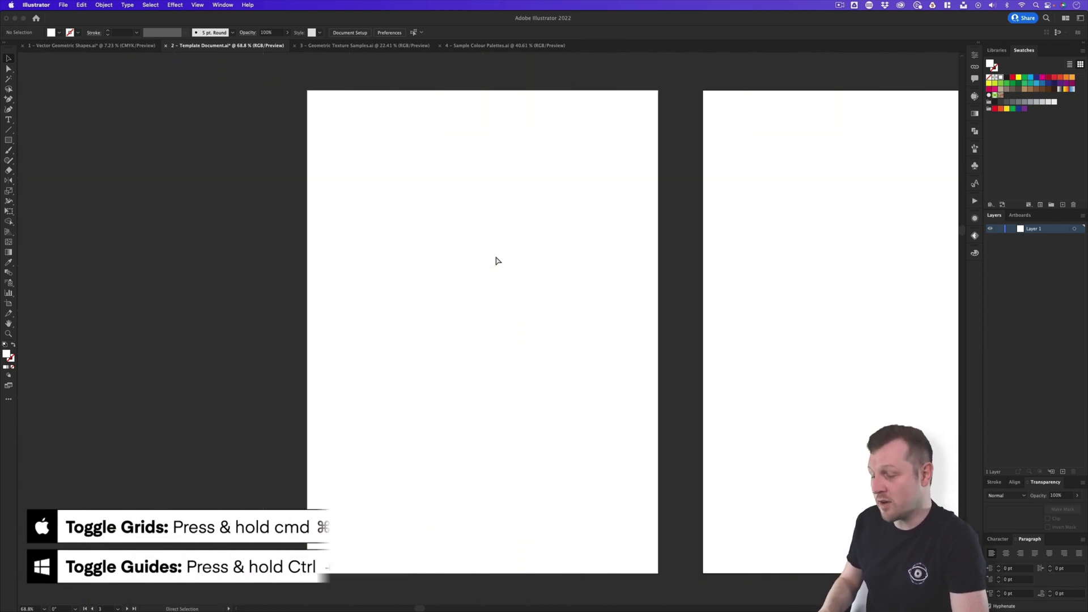
{"action": "key", "text": "super+apostrophe"}
{"action": "key", "text": "super+apostrophe"}
{"action": "key", "text": "super+apostrophe"}
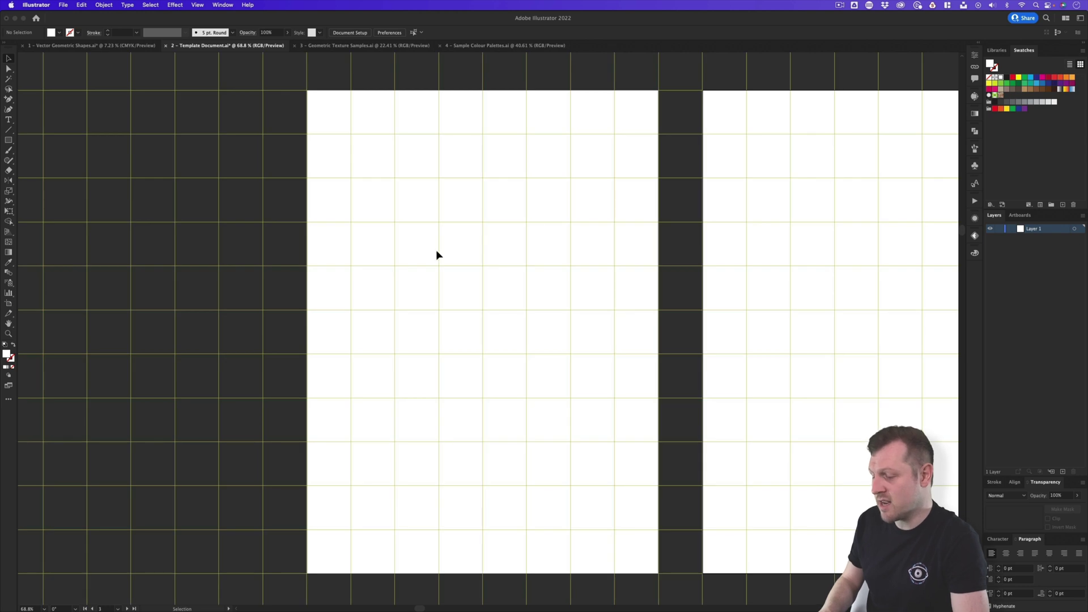
Step: Paste the blue diagonal triangle square into the template, scaled down into the top-left grid cell
{"action": "left_click", "coordinate": [90, 46]}
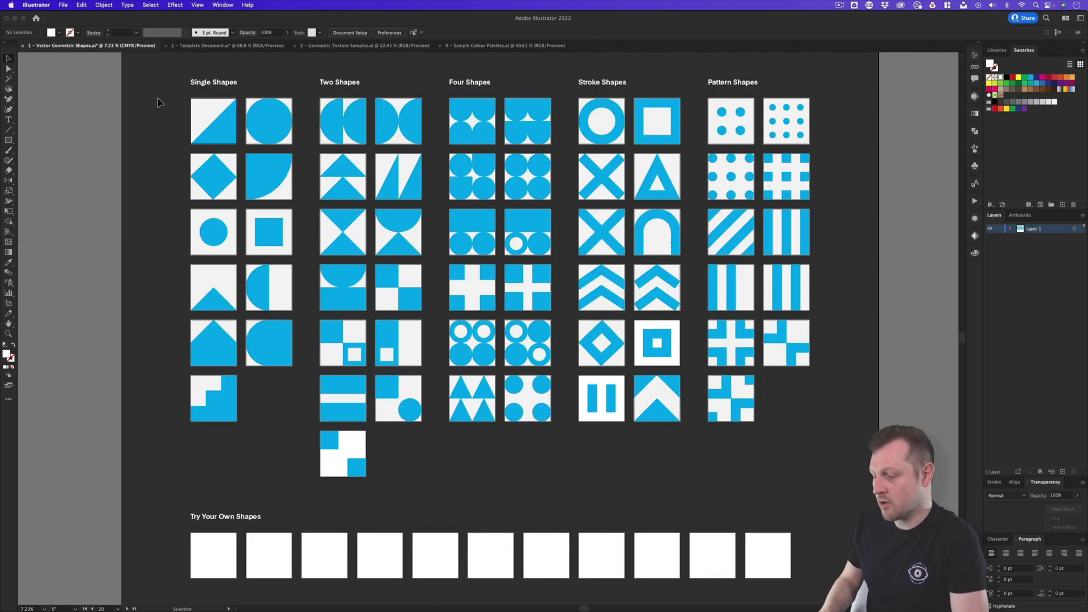
{"action": "left_click", "coordinate": [216, 139]}
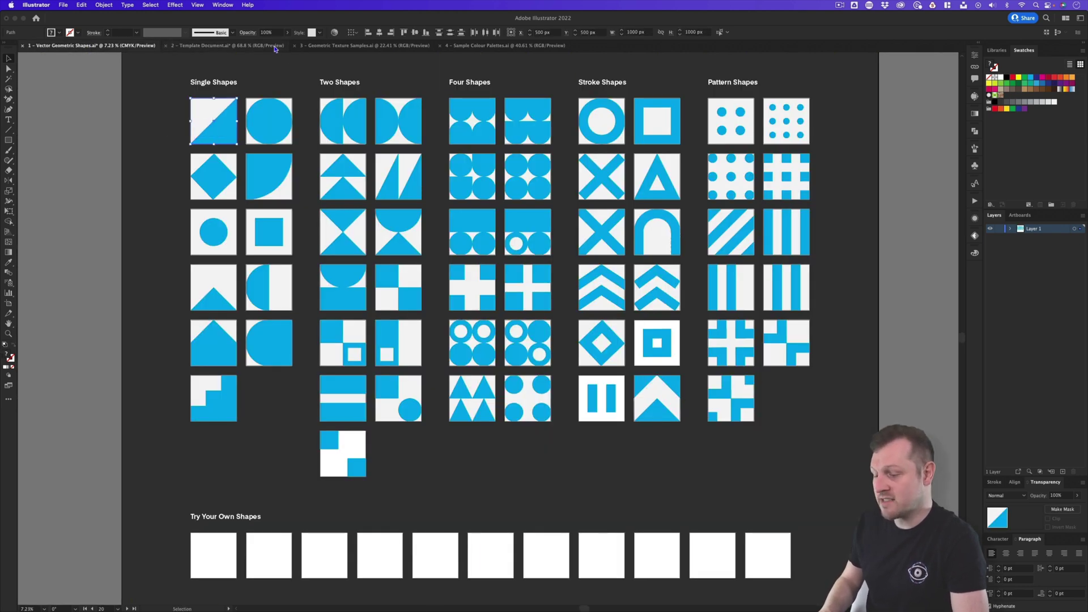
{"action": "left_click", "coordinate": [234, 47]}
{"action": "key", "text": "super+v"}
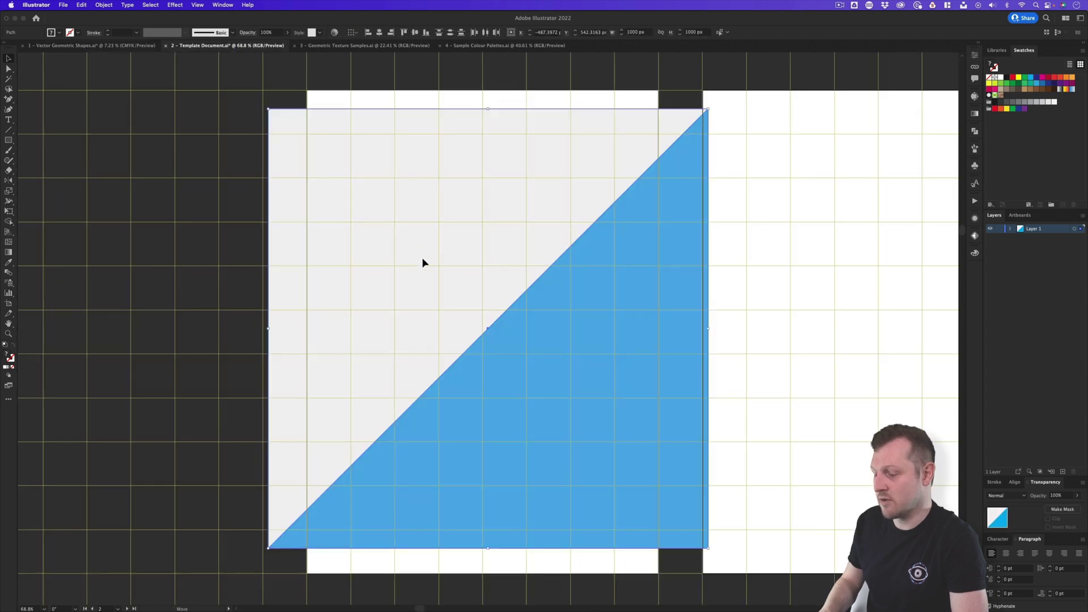
{"action": "left_click_drag", "start_coordinate": [422, 257], "coordinate": [505, 283]}
{"action": "left_click_drag", "start_coordinate": [790, 576], "coordinate": [482, 266]}
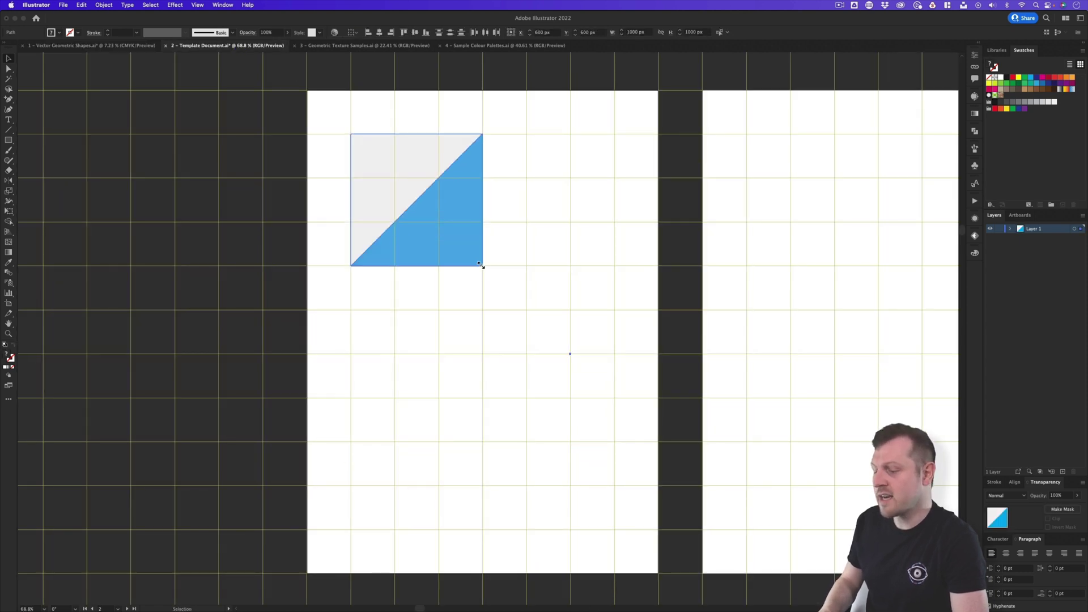
Step: Go via Geometric Texture Samples to Sample Colour Palettes and scroll around its 3, 4 and 5 colour sets
{"action": "left_click", "coordinate": [363, 45]}
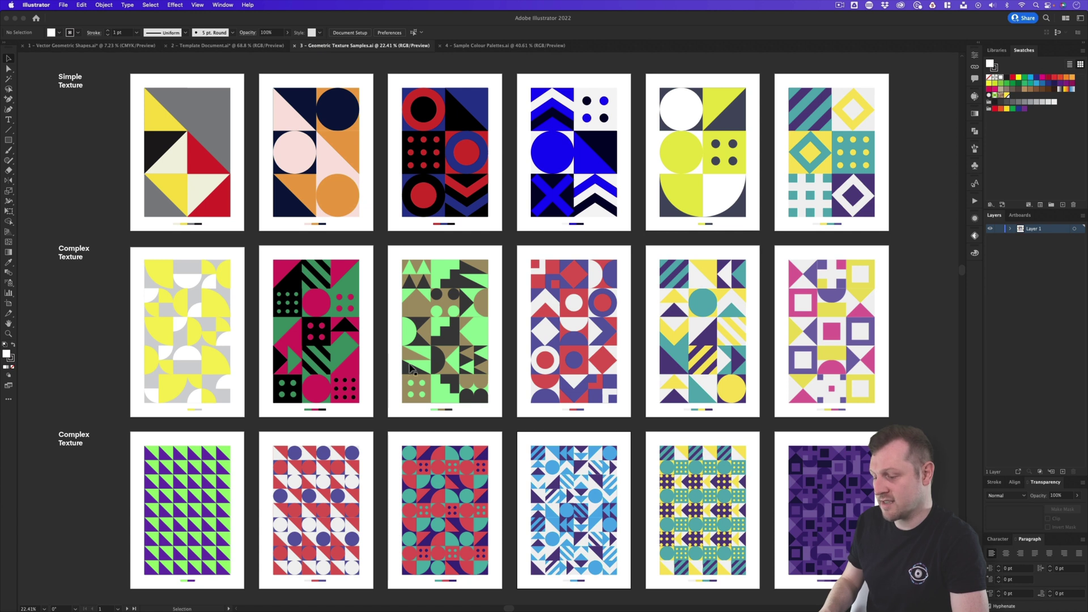
{"action": "left_click", "coordinate": [496, 46]}
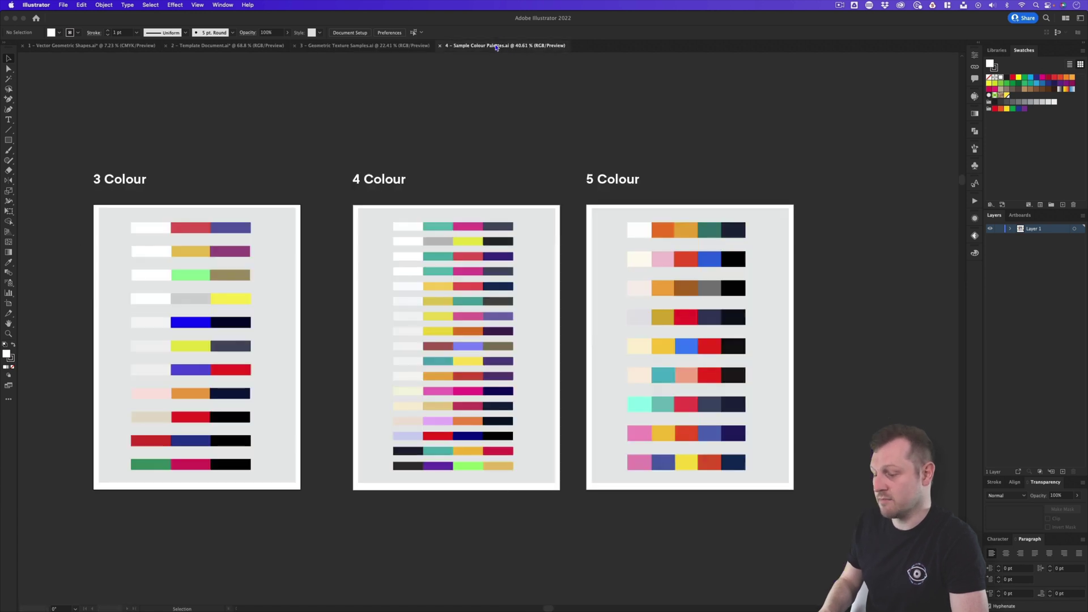
{"action": "scroll", "coordinate": [407, 296], "scroll_direction": "up", "scroll_amount": 5}
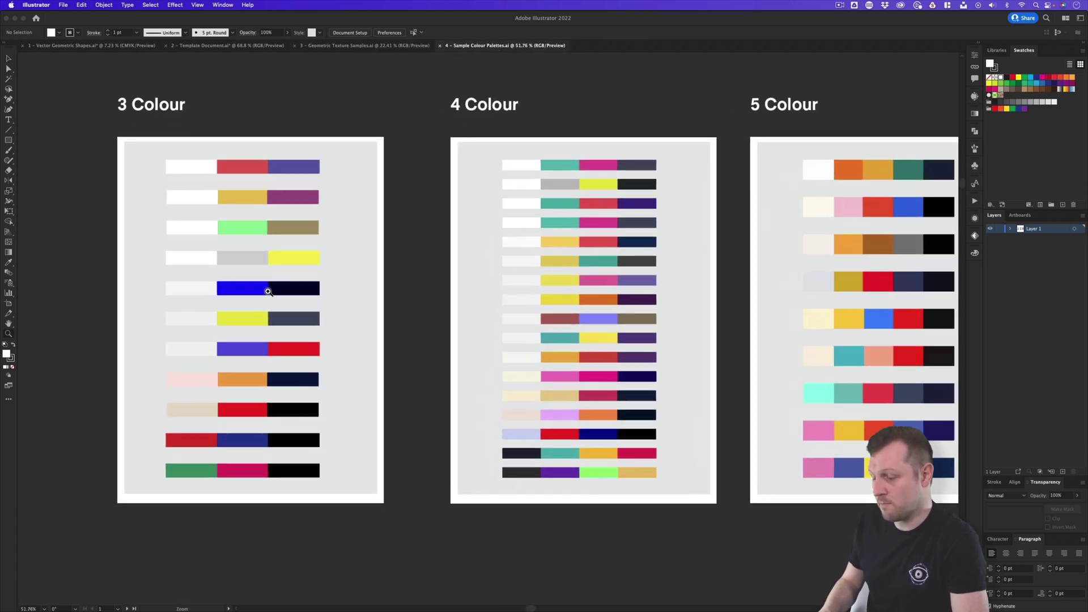
{"action": "scroll", "coordinate": [482, 283], "scroll_direction": "right", "scroll_amount": 5}
{"action": "scroll", "coordinate": [510, 274], "scroll_direction": "left", "scroll_amount": 3}
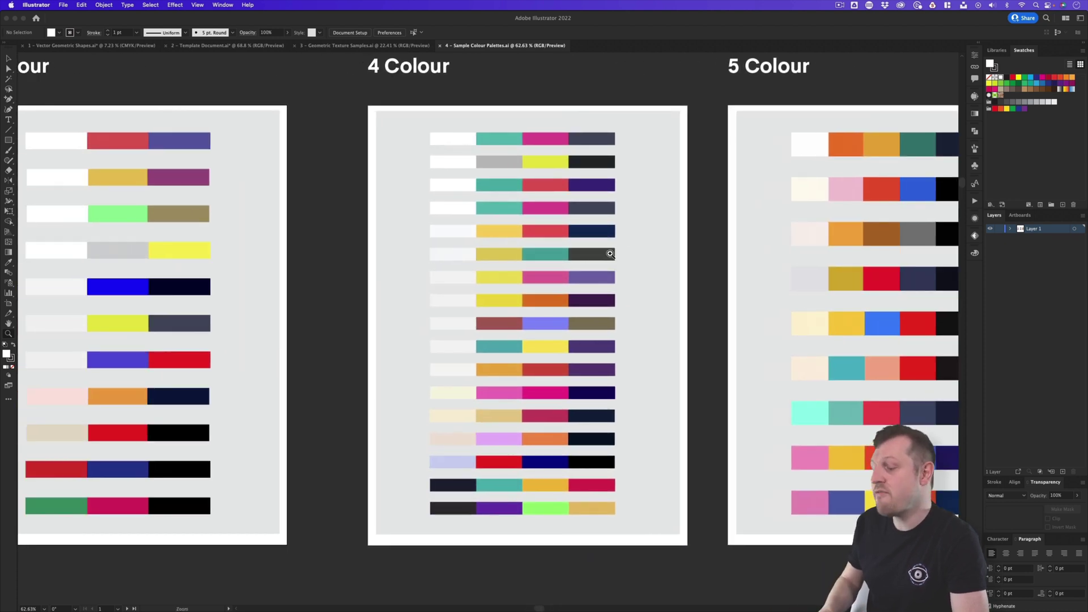
{"action": "scroll", "coordinate": [597, 261], "scroll_direction": "down", "scroll_amount": 2}
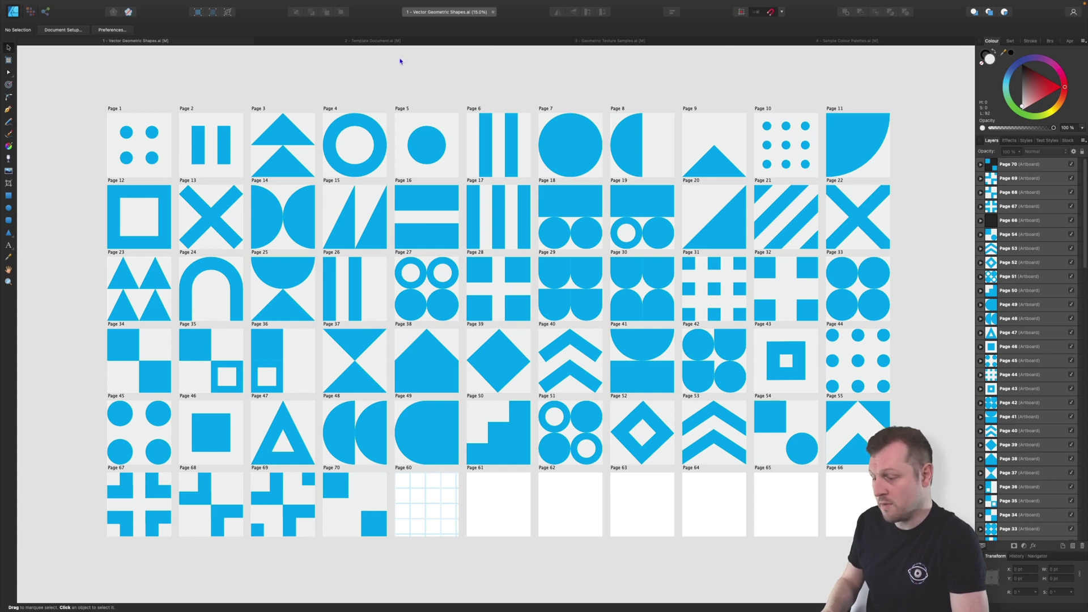
Step: Step through Template Document and Geometric Texture Samples to the Sample Colour Palettes swatch pages
{"action": "left_click", "coordinate": [373, 41]}
{"action": "key", "text": "z"}
{"action": "left_click", "coordinate": [606, 42]}
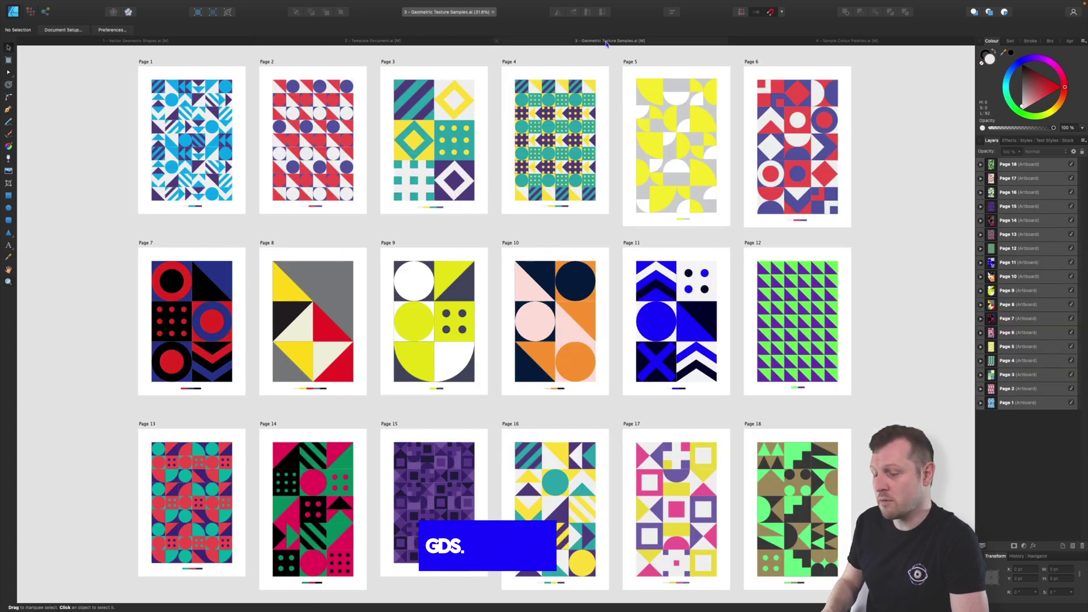
{"action": "key", "text": "ctrl+Tab"}
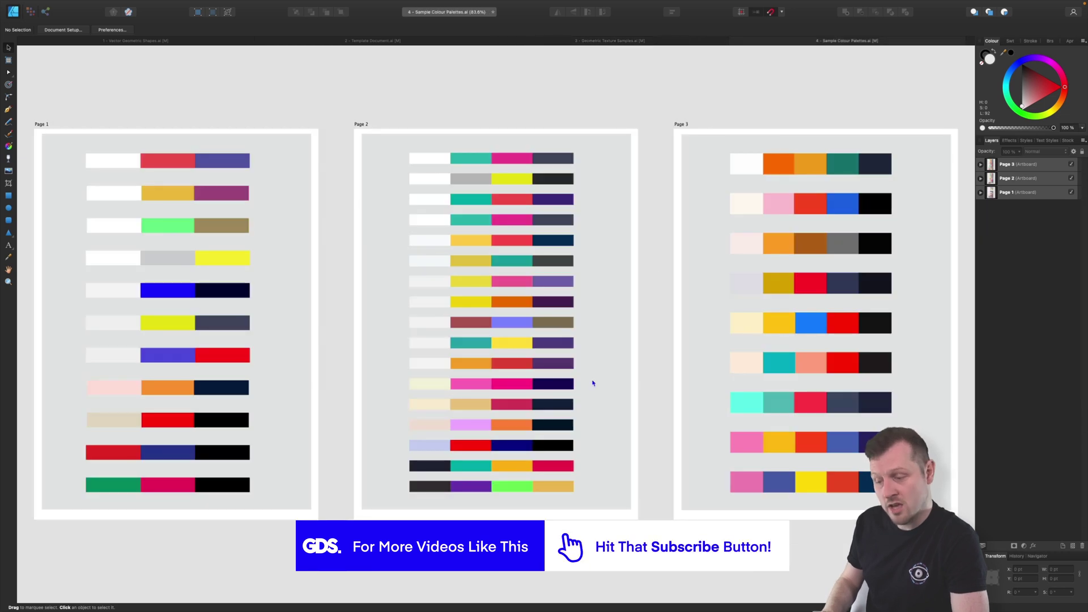